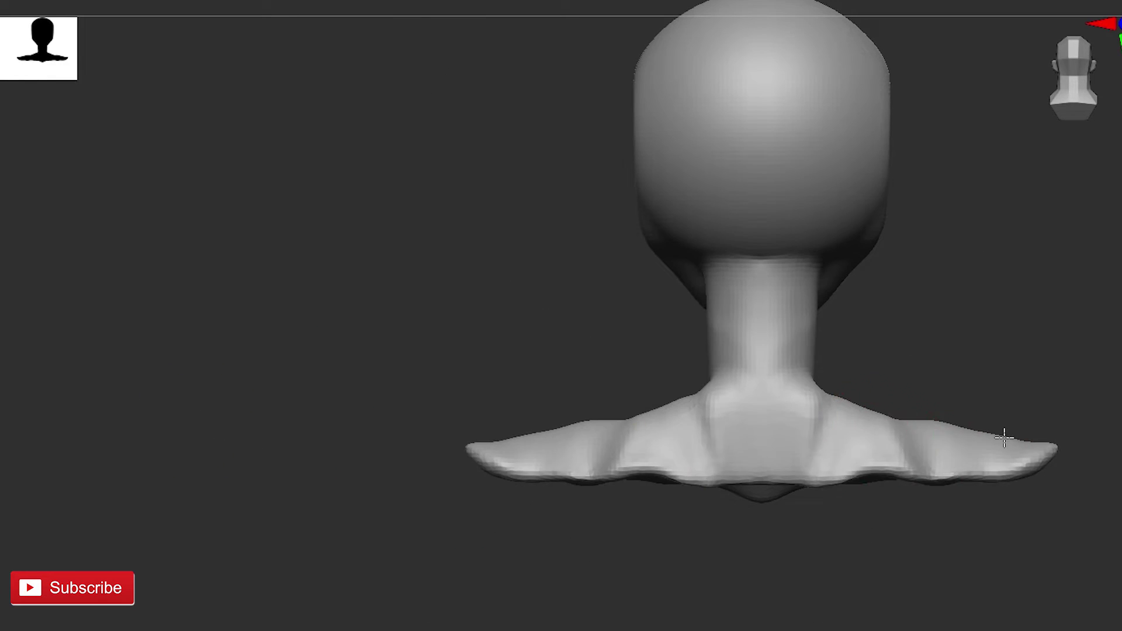
# Step: Rough in the nose, brow ridge, eye sockets and ears, checking front, profile and top views
pyautogui.moveTo(526, 409)
pyautogui.mouseDown()
pyautogui.moveTo(533, 390)
pyautogui.moveTo(551, 503)
pyautogui.moveTo(414, 426)
pyautogui.mouseUp()
pyautogui.moveTo(837, 530)
pyautogui.mouseDown()
pyautogui.moveTo(375, 431)
pyautogui.moveTo(846, 419)
pyautogui.moveTo(240, 454)
pyautogui.moveTo(768, 153)
pyautogui.mouseUp()
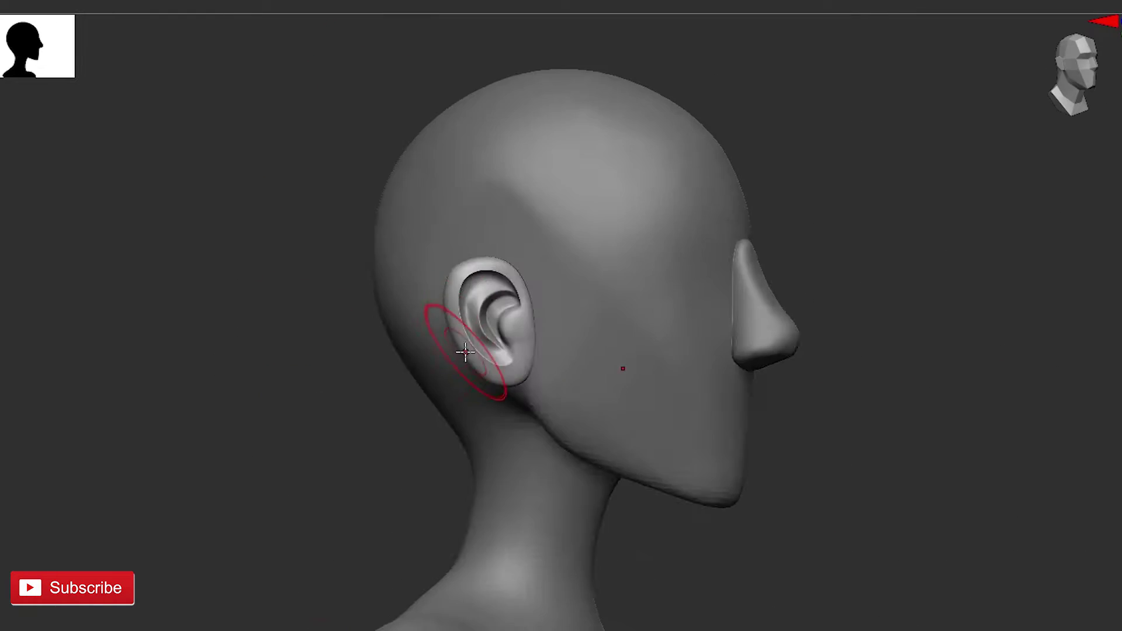
pyautogui.moveTo(465, 351)
pyautogui.mouseDown()
pyautogui.moveTo(198, 482)
pyautogui.moveTo(345, 90)
pyautogui.moveTo(764, 163)
pyautogui.moveTo(748, 147)
pyautogui.mouseUp()
pyautogui.moveTo(511, 333)
pyautogui.keyDown('alt'); pyautogui.mouseDown()
pyautogui.moveTo(220, 353)
pyautogui.moveTo(238, 443)
pyautogui.moveTo(745, 465)
pyautogui.mouseUp(); pyautogui.keyUp('alt')
pyautogui.moveTo(294, 368)
pyautogui.mouseDown()
pyautogui.moveTo(256, 373)
pyautogui.moveTo(666, 231)
pyautogui.moveTo(616, 413)
pyautogui.moveTo(711, 269)
pyautogui.moveTo(811, 250)
pyautogui.moveTo(725, 209)
pyautogui.mouseUp()
pyautogui.moveTo(663, 246)
pyautogui.mouseDown()
pyautogui.moveTo(458, 230)
pyautogui.moveTo(652, 334)
pyautogui.moveTo(703, 170)
pyautogui.moveTo(788, 430)
pyautogui.moveTo(298, 410)
pyautogui.moveTo(643, 430)
pyautogui.moveTo(760, 361)
pyautogui.moveTo(253, 526)
pyautogui.moveTo(418, 253)
pyautogui.moveTo(379, 325)
pyautogui.moveTo(563, 201)
pyautogui.mouseUp()
pyautogui.moveTo(278, 325)
pyautogui.mouseDown()
pyautogui.moveTo(576, 12)
pyautogui.moveTo(606, 401)
pyautogui.moveTo(150, 513)
pyautogui.moveTo(446, 368)
pyautogui.moveTo(479, 406)
pyautogui.moveTo(888, 371)
pyautogui.mouseUp()
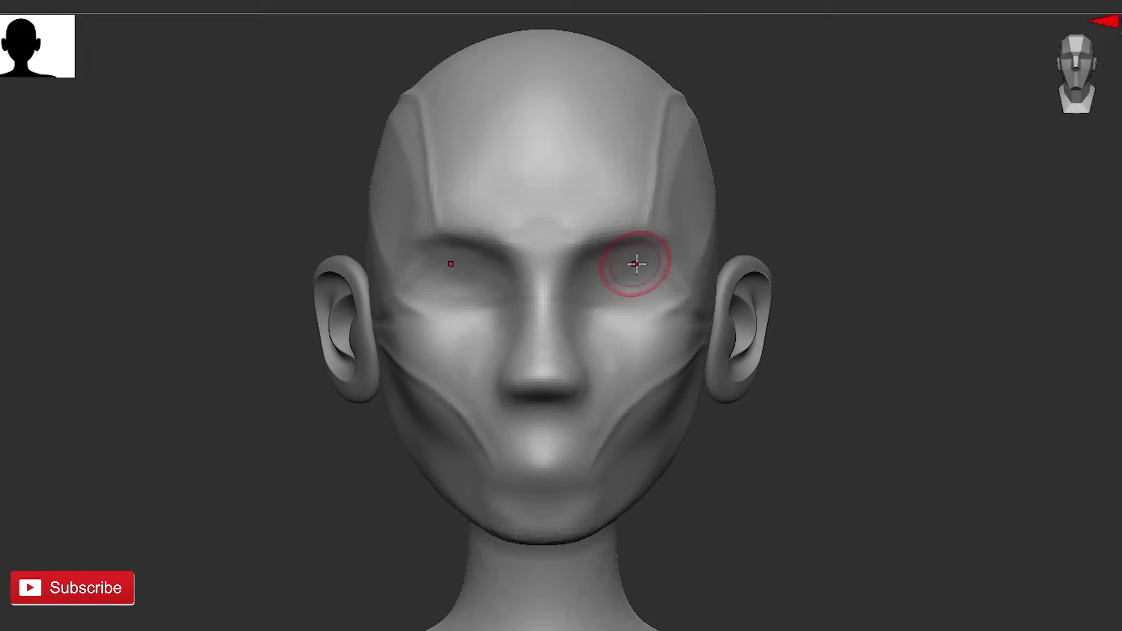
# Step: Smooth the cheeks, jaw and ears while checking both three-quarter views and profiles
pyautogui.moveTo(637, 264); pyautogui.dragTo(357, 486)
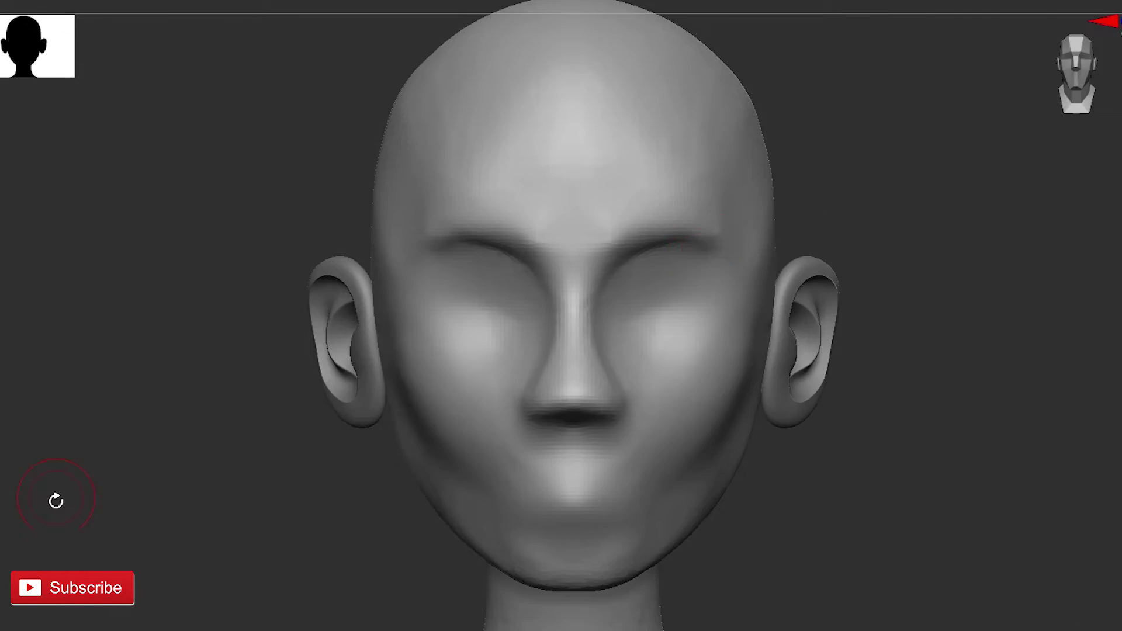
pyautogui.moveTo(55, 501)
pyautogui.mouseDown()
pyautogui.moveTo(225, 423)
pyautogui.moveTo(636, 293)
pyautogui.moveTo(221, 296)
pyautogui.moveTo(469, 392)
pyautogui.mouseUp()
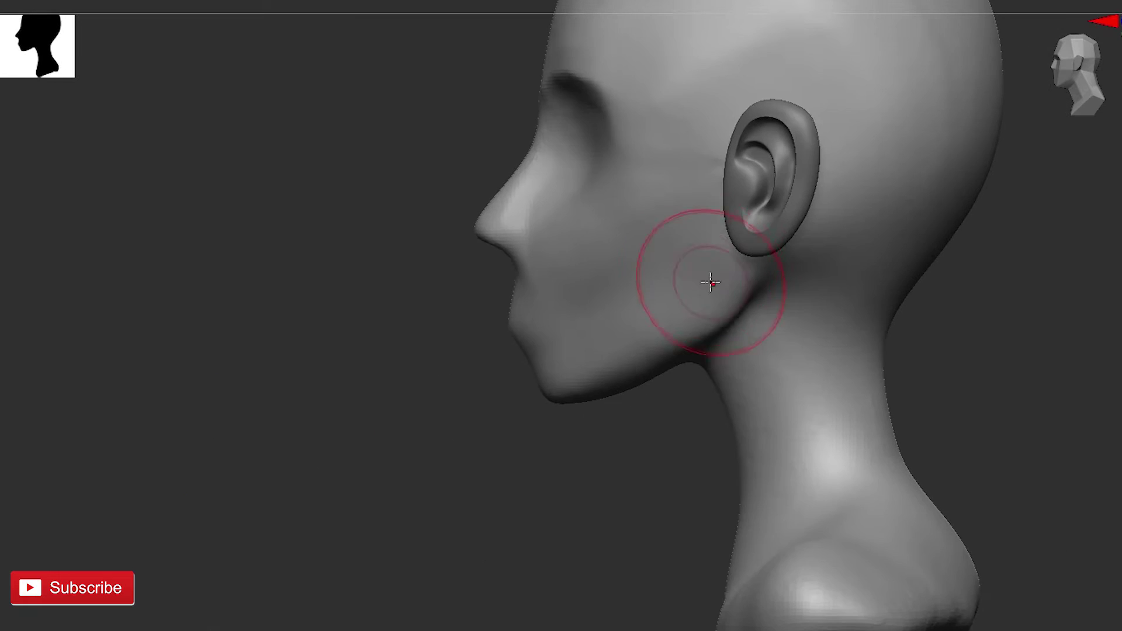
pyautogui.moveTo(710, 282)
pyautogui.mouseDown()
pyautogui.moveTo(308, 421)
pyautogui.moveTo(316, 368)
pyautogui.moveTo(696, 324)
pyautogui.moveTo(394, 310)
pyautogui.mouseUp()
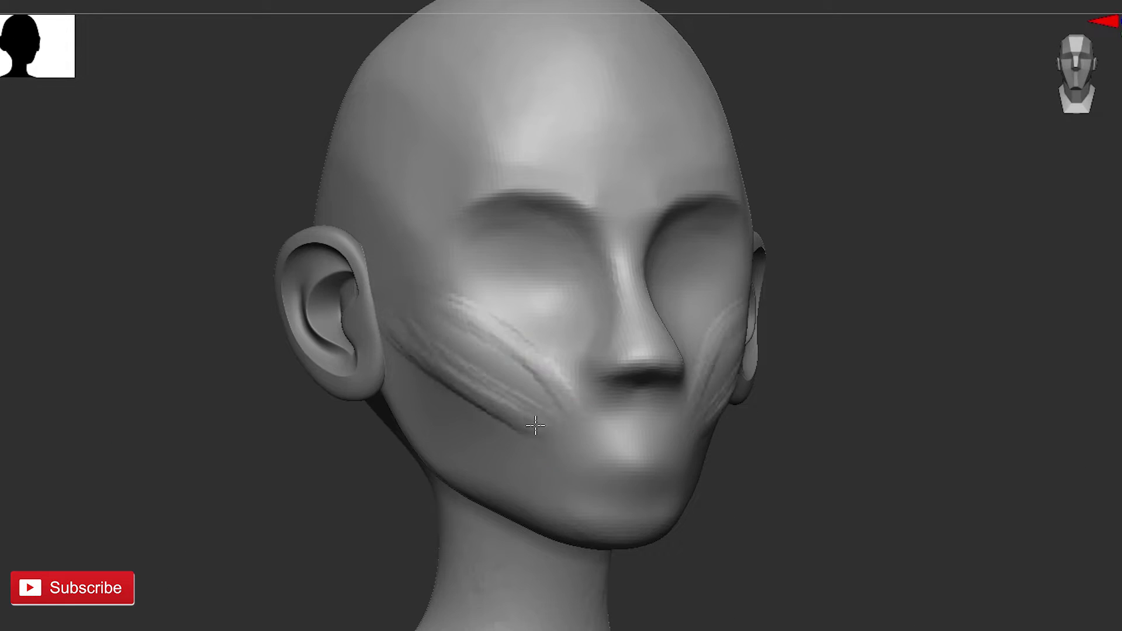
pyautogui.moveTo(485, 337)
pyautogui.mouseDown()
pyautogui.moveTo(331, 409)
pyautogui.moveTo(478, 358)
pyautogui.mouseUp()
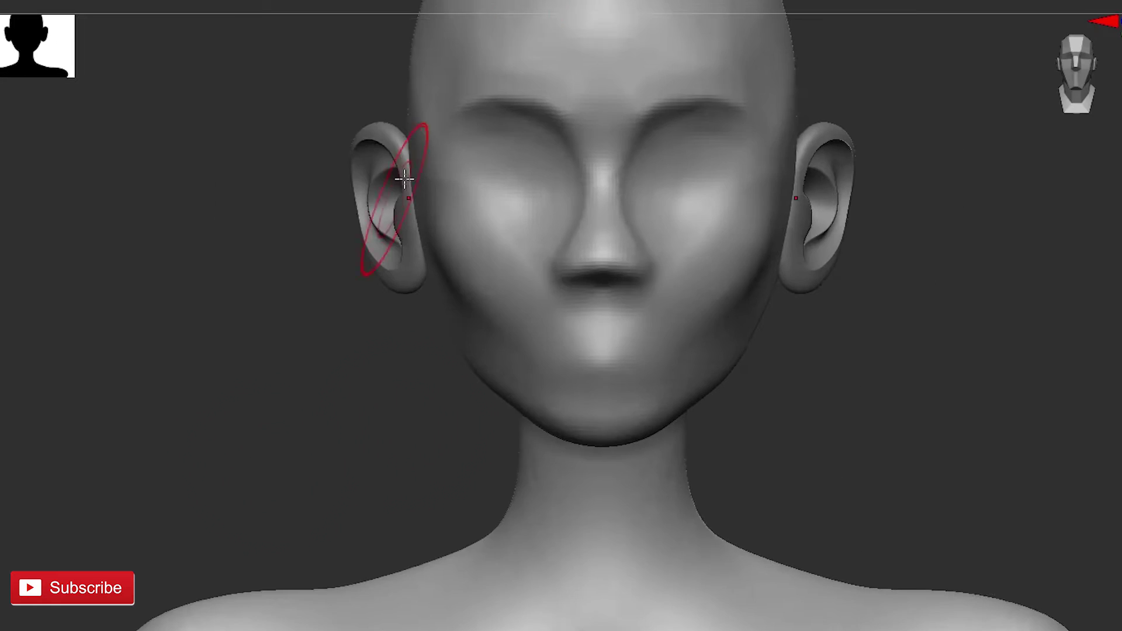
pyautogui.moveTo(404, 178)
pyautogui.mouseDown()
pyautogui.moveTo(471, 413)
pyautogui.moveTo(546, 370)
pyautogui.moveTo(216, 475)
pyautogui.moveTo(435, 285)
pyautogui.moveTo(703, 396)
pyautogui.mouseUp()
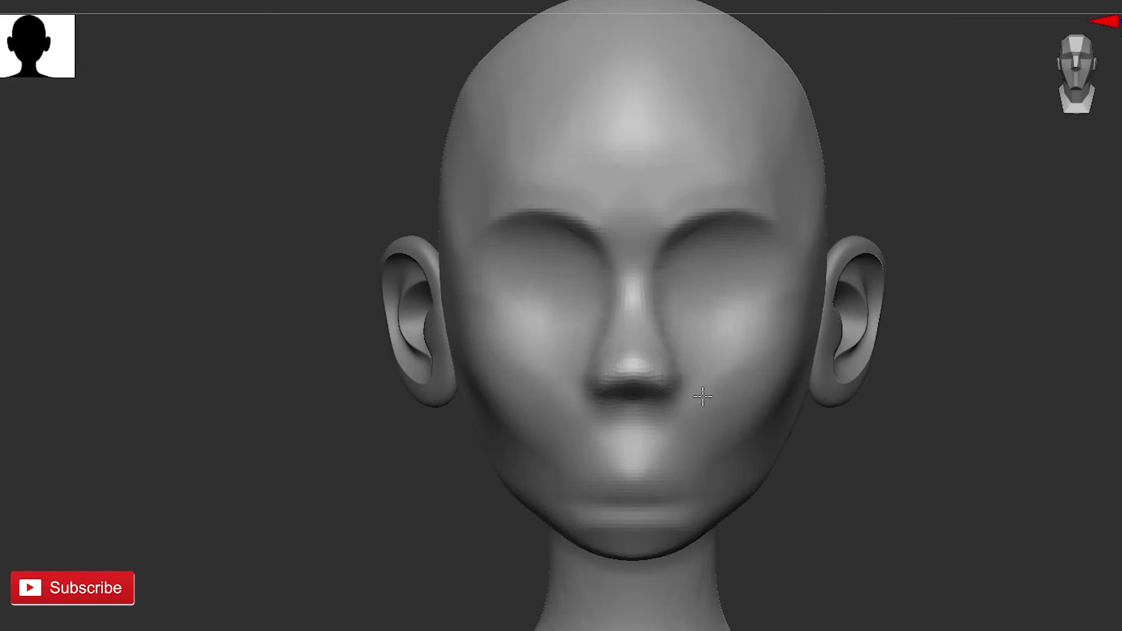
# Step: Tilt the view under the chin to check the new eyes, nose and lips
pyautogui.moveTo(276, 311)
pyautogui.mouseDown()
pyautogui.moveTo(138, 464)
pyautogui.moveTo(363, 196)
pyautogui.moveTo(2, 275)
pyautogui.moveTo(655, 342)
pyautogui.moveTo(353, 343)
pyautogui.moveTo(751, 571)
pyautogui.moveTo(171, 142)
pyautogui.mouseUp()
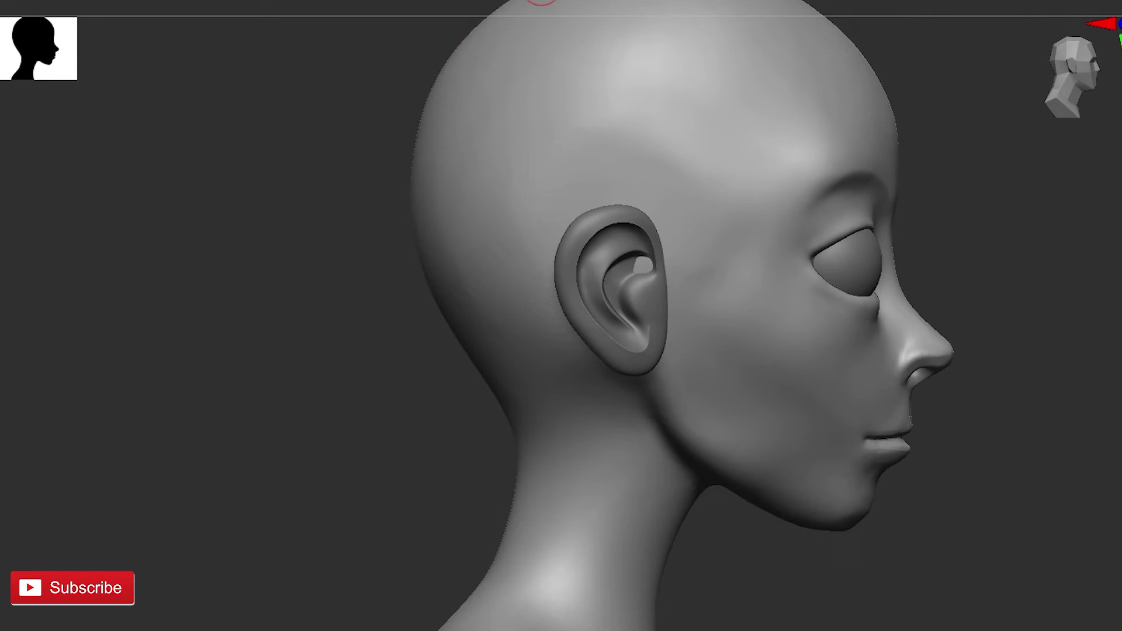
# Step: Frame the mouth and chin from front and three-quarter views, zooming in on the face
pyautogui.moveTo(541, 1)
pyautogui.mouseDown()
pyautogui.moveTo(576, 3)
pyautogui.moveTo(464, 488)
pyautogui.mouseUp()
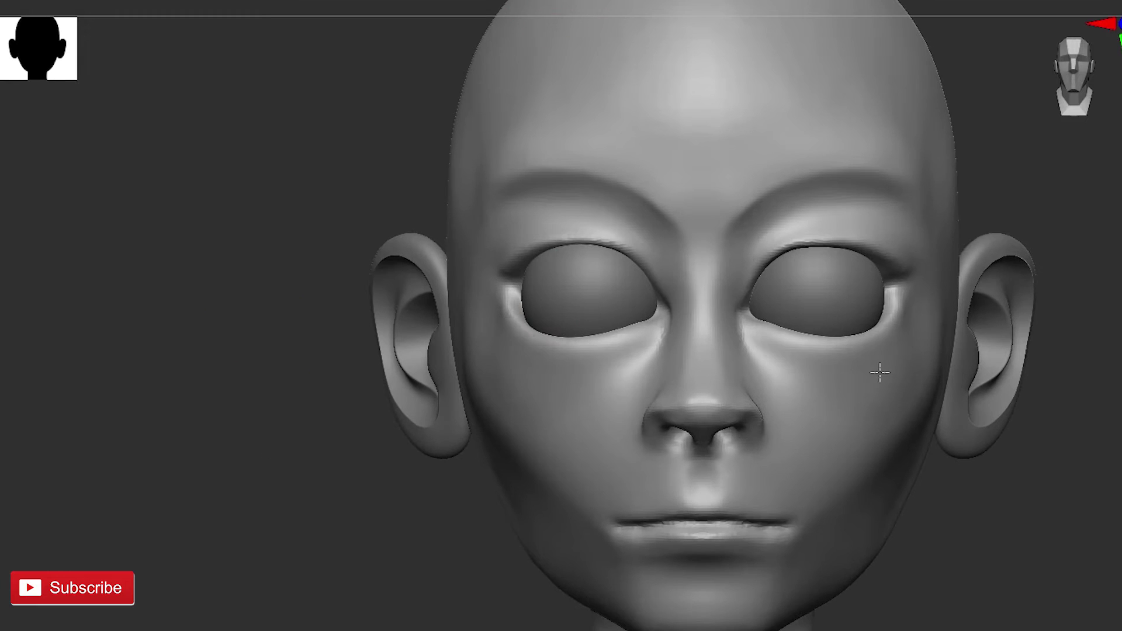
pyautogui.moveTo(765, 311)
pyautogui.mouseDown()
pyautogui.moveTo(388, 261)
pyautogui.moveTo(594, 351)
pyautogui.moveTo(438, 190)
pyautogui.moveTo(617, 248)
pyautogui.mouseUp()
pyautogui.moveTo(636, 428); pyautogui.dragTo(568, 9)
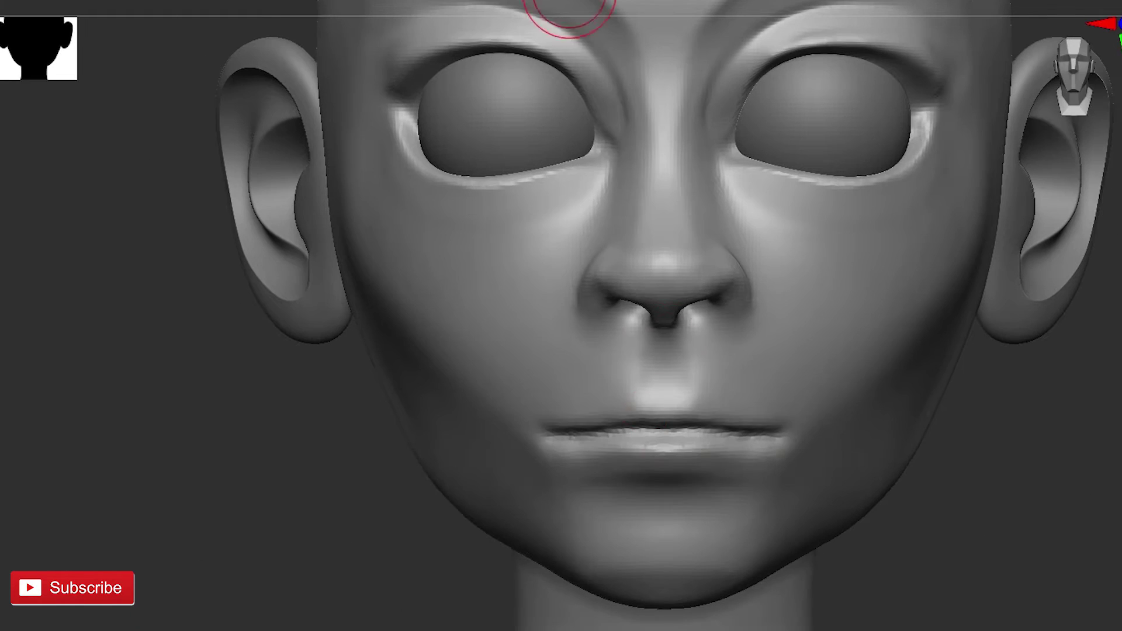
pyautogui.moveTo(222, 534); pyautogui.dragTo(750, 418)
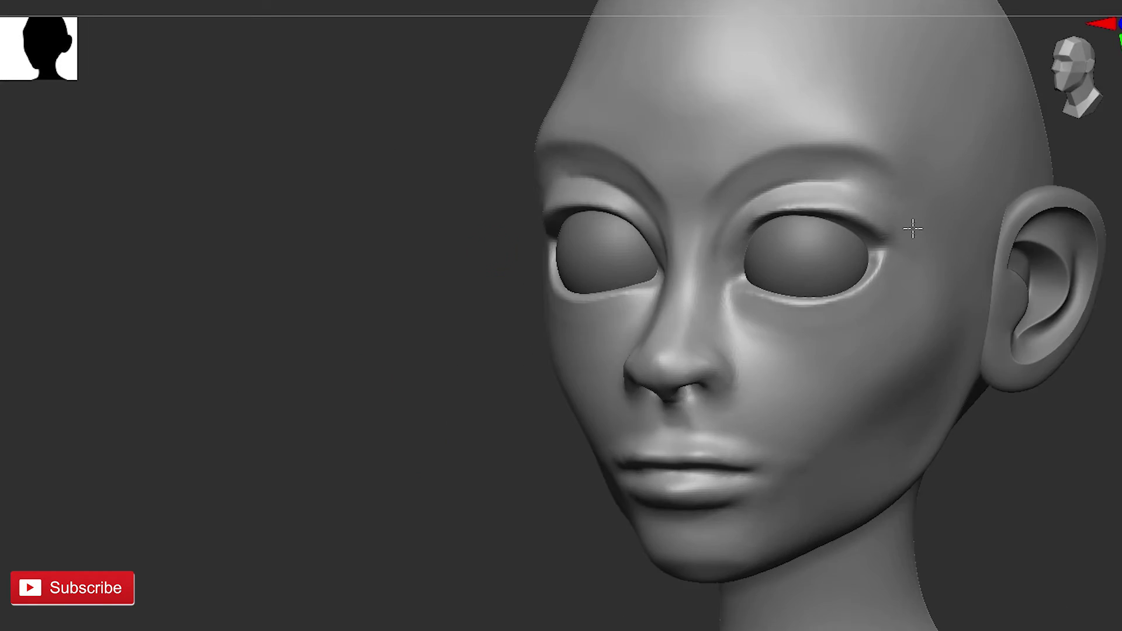
pyautogui.moveTo(180, 436); pyautogui.dragTo(722, 408)
# Step: Smooth the lip surface and sculpt fuller form into the chin, checking them in profile
pyautogui.moveTo(449, 462)
pyautogui.mouseDown()
pyautogui.moveTo(461, 481)
pyautogui.moveTo(381, 24)
pyautogui.mouseUp()
pyautogui.moveTo(363, 580); pyautogui.dragTo(566, 13)
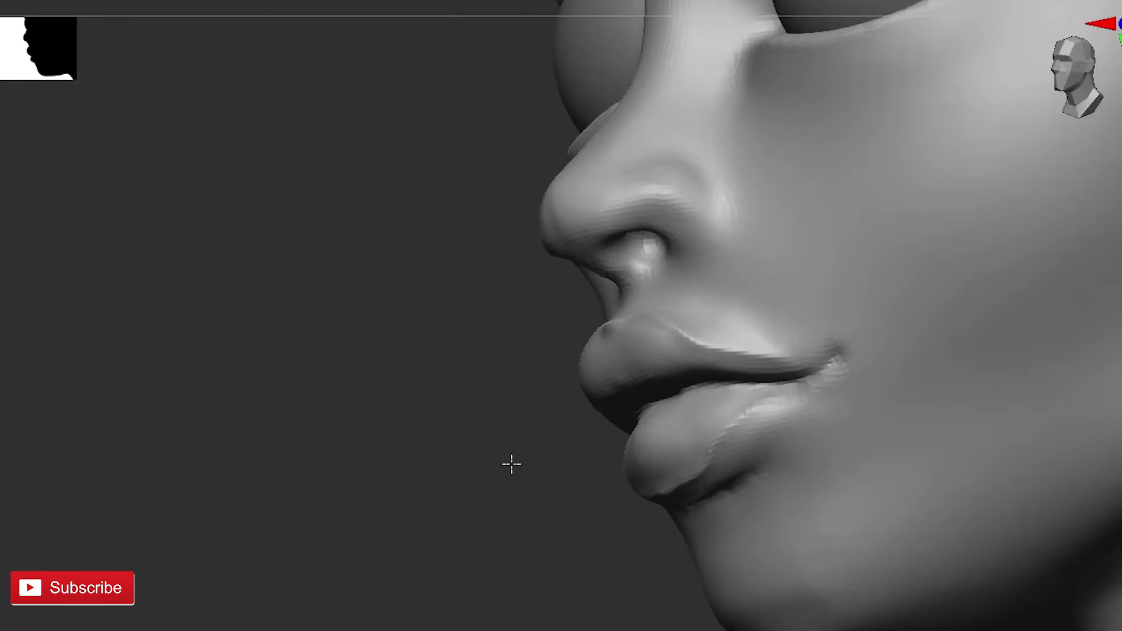
pyautogui.moveTo(510, 464); pyautogui.dragTo(497, 393)
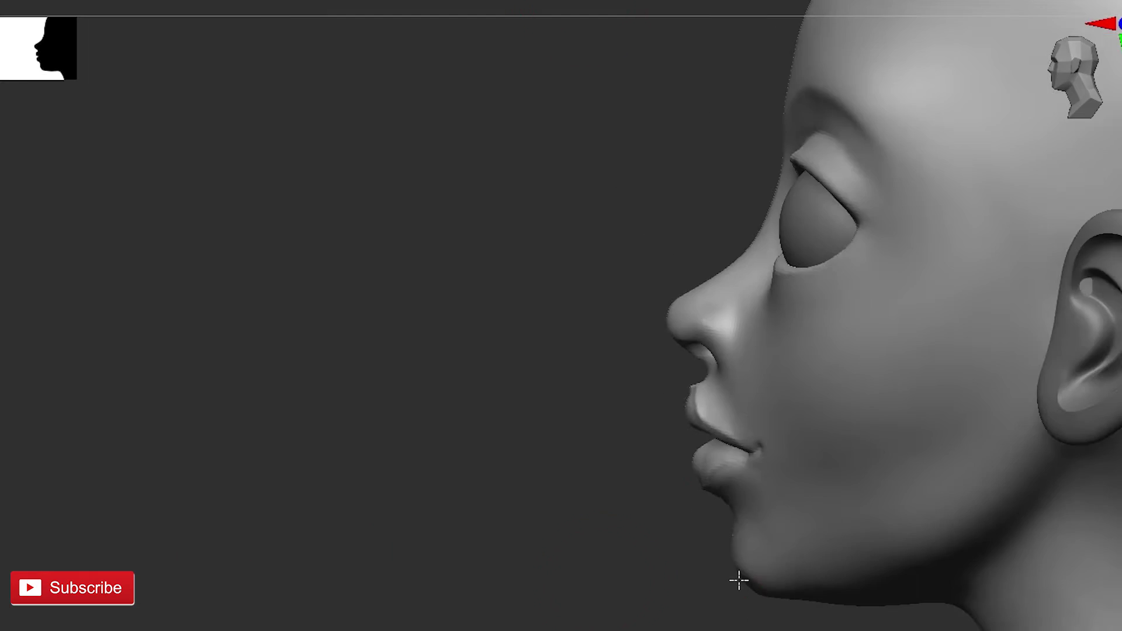
pyautogui.moveTo(739, 581)
pyautogui.mouseDown()
pyautogui.moveTo(776, 523)
pyautogui.moveTo(709, 531)
pyautogui.moveTo(259, 12)
pyautogui.moveTo(618, 345)
pyautogui.moveTo(739, 401)
pyautogui.moveTo(972, 546)
pyautogui.moveTo(644, 462)
pyautogui.mouseUp()
pyautogui.press('f')
pyautogui.moveTo(594, 9)
pyautogui.mouseDown()
pyautogui.moveTo(308, 436)
pyautogui.moveTo(931, 406)
pyautogui.moveTo(203, 386)
pyautogui.moveTo(755, 342)
pyautogui.moveTo(552, 321)
pyautogui.moveTo(508, 295)
pyautogui.moveTo(758, 380)
pyautogui.moveTo(318, 403)
pyautogui.moveTo(265, 477)
pyautogui.mouseUp()
# Step: Frame the whole bust and squash the new hair mass into a flat cap
pyautogui.moveTo(823, 448); pyautogui.dragTo(287, 459)
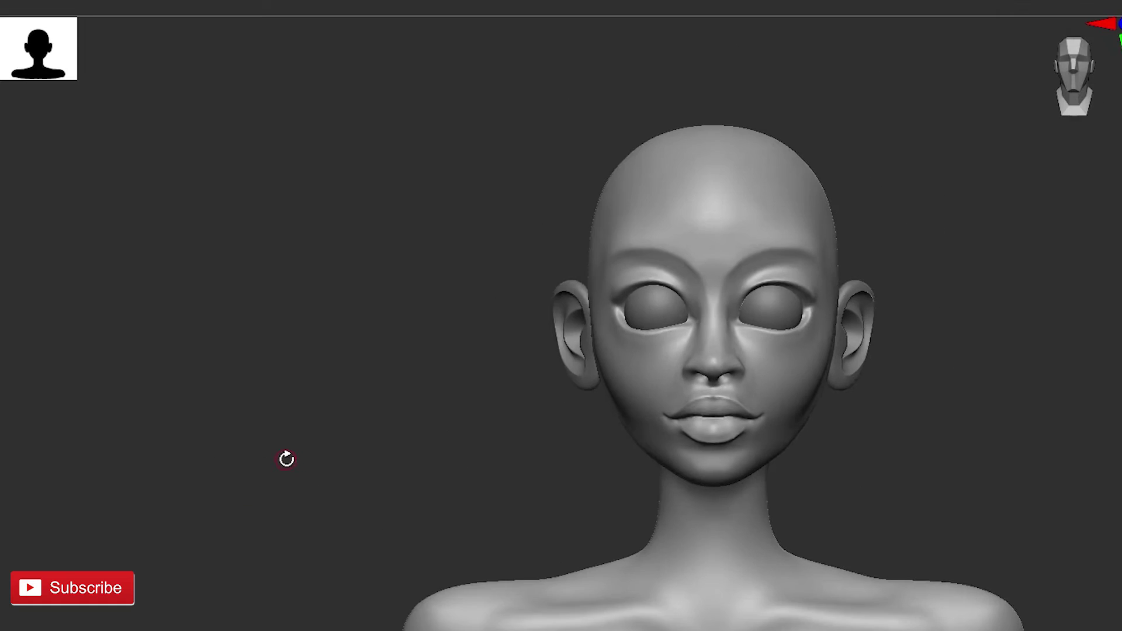
pyautogui.moveTo(188, 614); pyautogui.dragTo(530, 284)
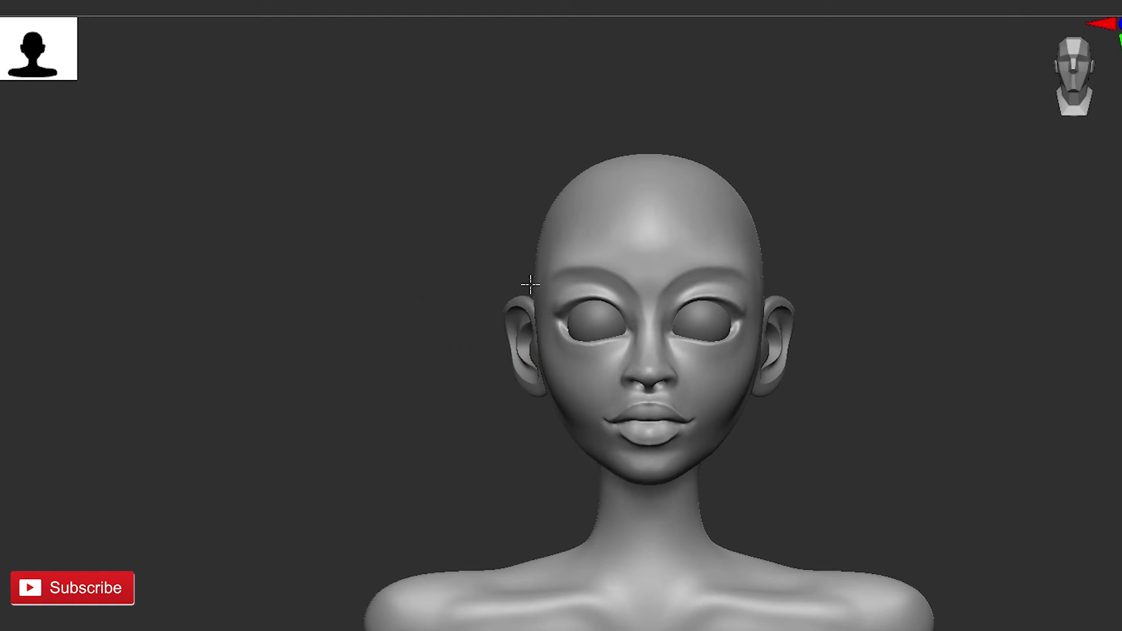
pyautogui.moveTo(292, 468)
pyautogui.mouseDown()
pyautogui.moveTo(150, 466)
pyautogui.moveTo(351, 468)
pyautogui.moveTo(263, 459)
pyautogui.moveTo(155, 283)
pyautogui.moveTo(281, 461)
pyautogui.mouseUp()
pyautogui.moveTo(612, 195); pyautogui.dragTo(611, 161)
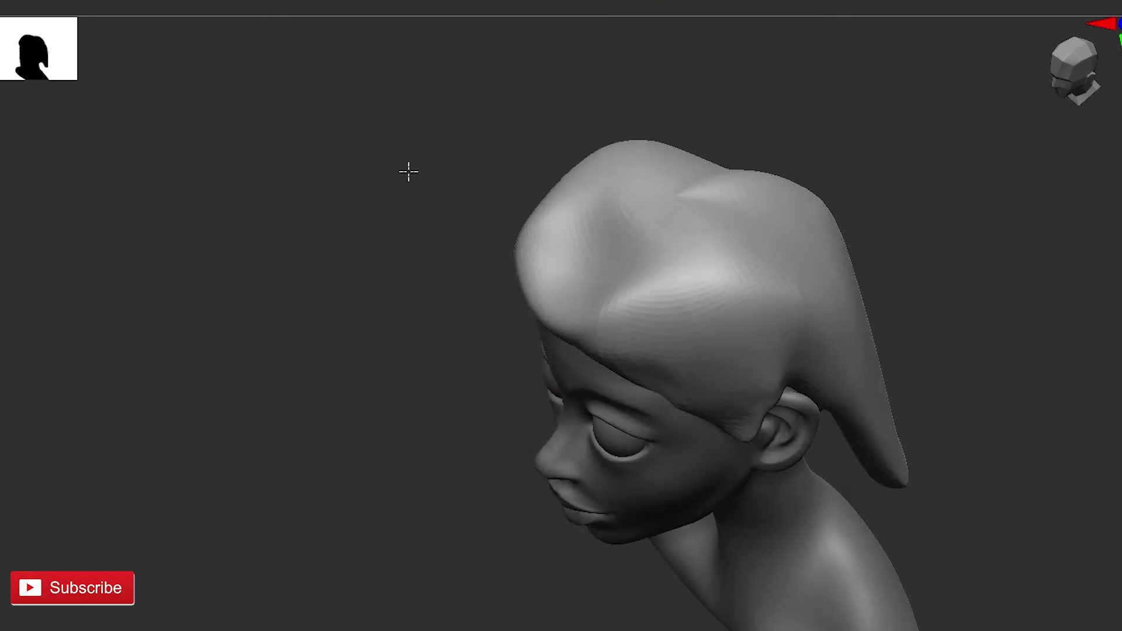
# Step: Inspect the bob hair from the back, side and top, returning to the front
pyautogui.moveTo(388, 453)
pyautogui.mouseDown()
pyautogui.moveTo(450, 476)
pyautogui.moveTo(541, 459)
pyautogui.mouseUp()
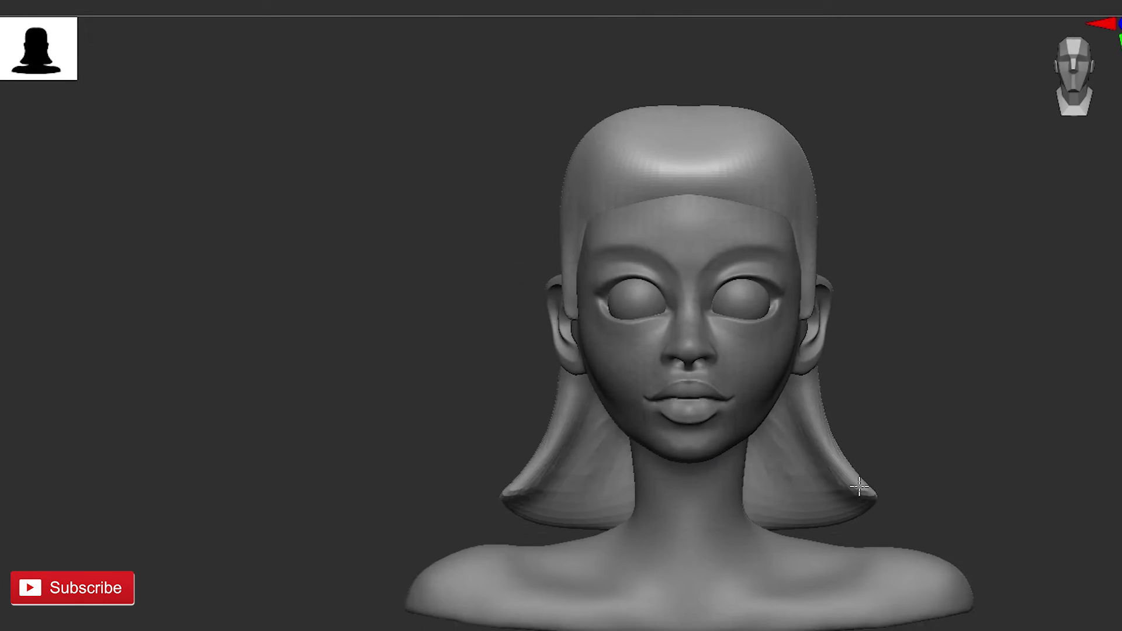
pyautogui.moveTo(284, 441)
pyautogui.mouseDown()
pyautogui.moveTo(744, 198)
pyautogui.moveTo(487, 199)
pyautogui.mouseUp()
pyautogui.moveTo(152, 480); pyautogui.dragTo(603, 308)
pyautogui.moveTo(619, 396)
pyautogui.mouseDown()
pyautogui.moveTo(419, 313)
pyautogui.moveTo(556, 431)
pyautogui.moveTo(779, 384)
pyautogui.moveTo(323, 247)
pyautogui.moveTo(338, 300)
pyautogui.mouseUp()
pyautogui.scroll(5, 830, 245)
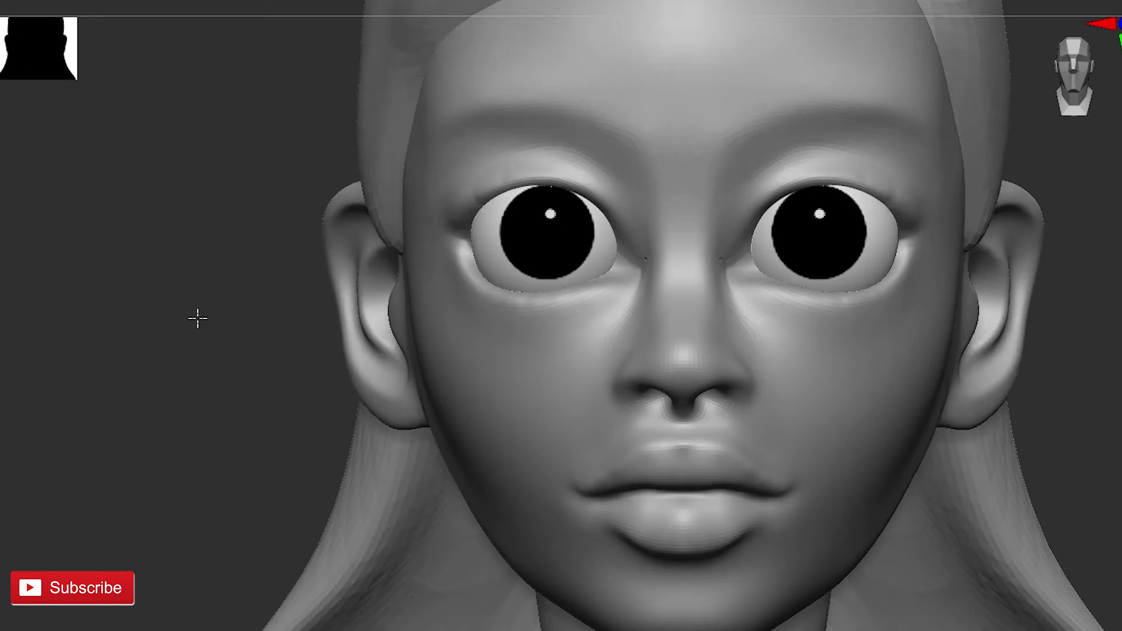
# Step: Lay a curve along the upper lip for a crisp parting and add detail to the lower lip
pyautogui.moveTo(195, 318); pyautogui.dragTo(153, 517)
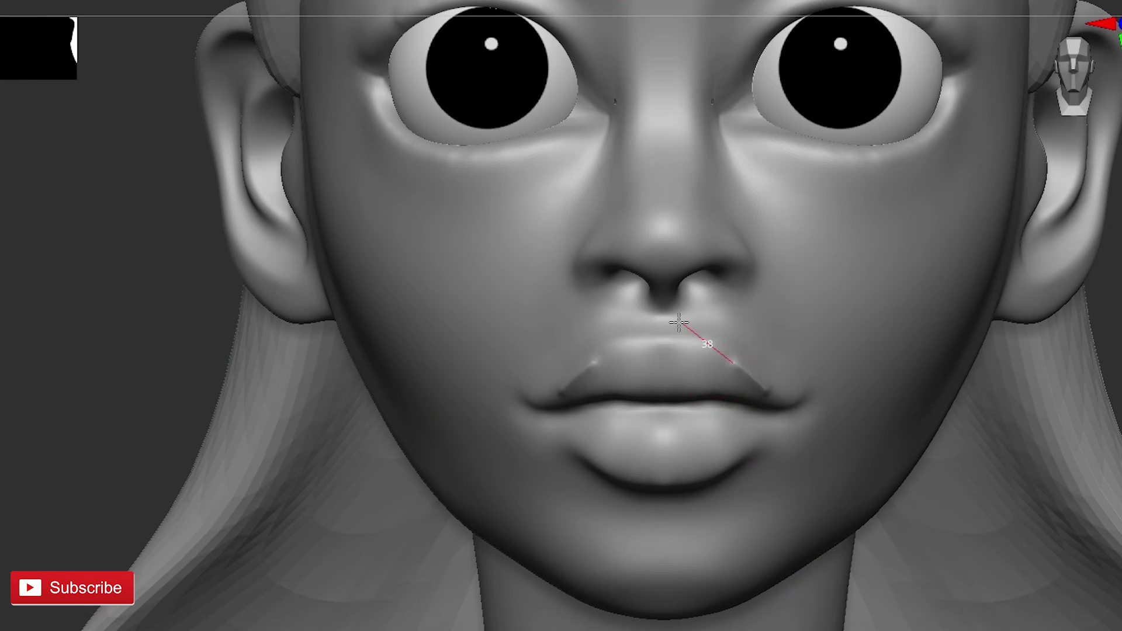
pyautogui.moveTo(608, 409)
pyautogui.mouseDown()
pyautogui.moveTo(251, 371)
pyautogui.moveTo(576, 413)
pyautogui.mouseUp()
pyautogui.moveTo(580, 306); pyautogui.dragTo(708, 309)
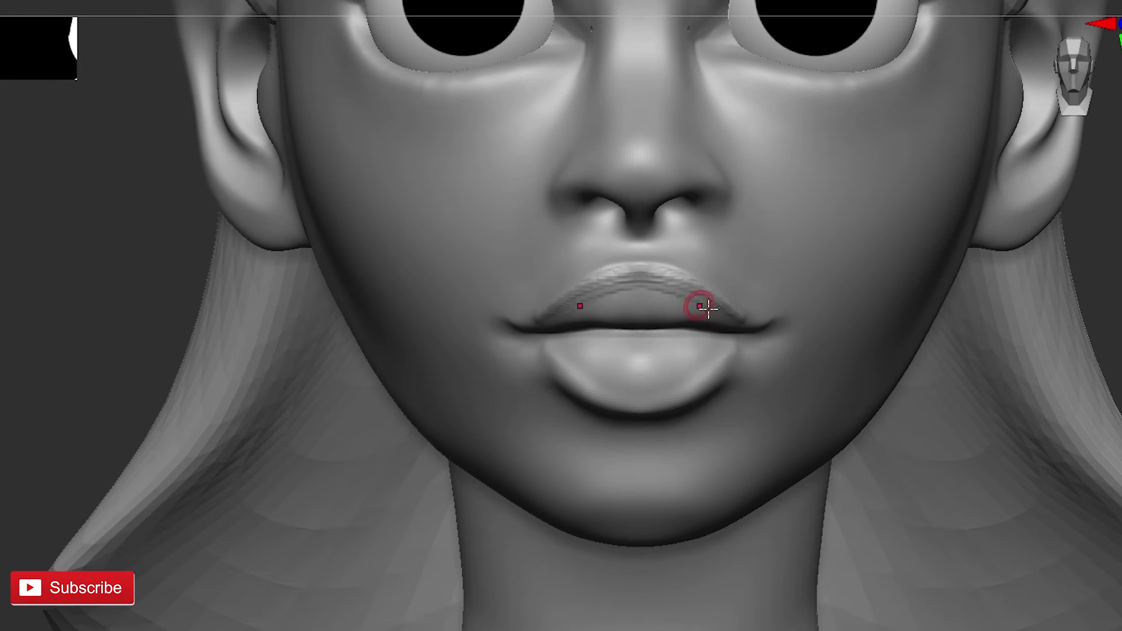
pyautogui.moveTo(737, 83)
pyautogui.mouseDown()
pyautogui.moveTo(664, 405)
pyautogui.moveTo(691, 353)
pyautogui.mouseUp()
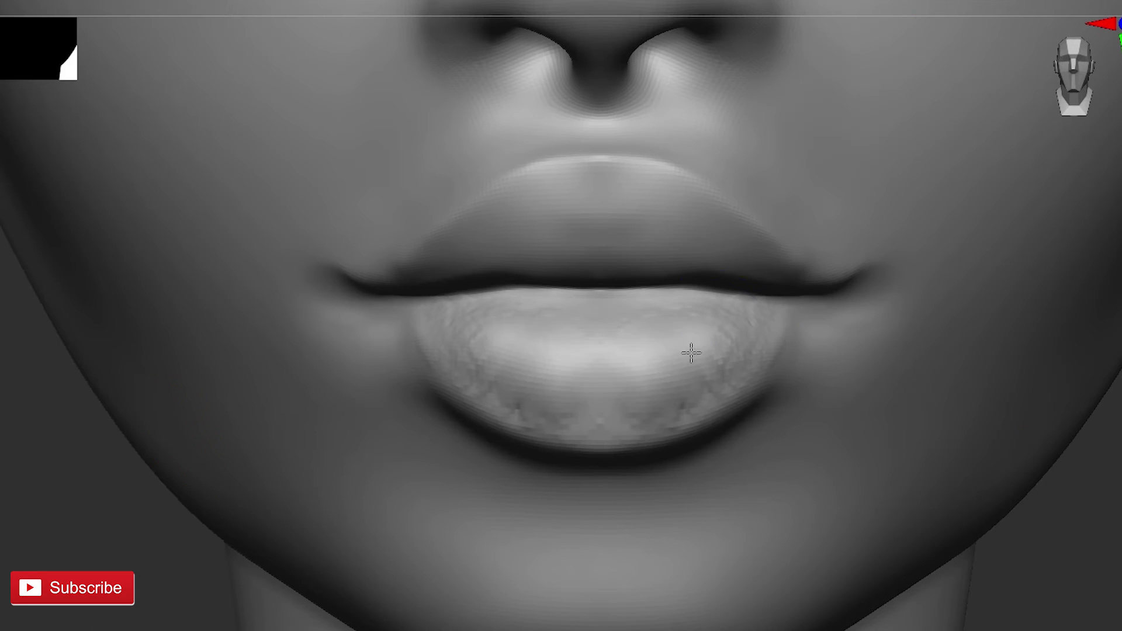
pyautogui.moveTo(532, 424)
pyautogui.mouseDown()
pyautogui.moveTo(792, 383)
pyautogui.moveTo(816, 325)
pyautogui.moveTo(185, 399)
pyautogui.moveTo(657, 216)
pyautogui.mouseUp()
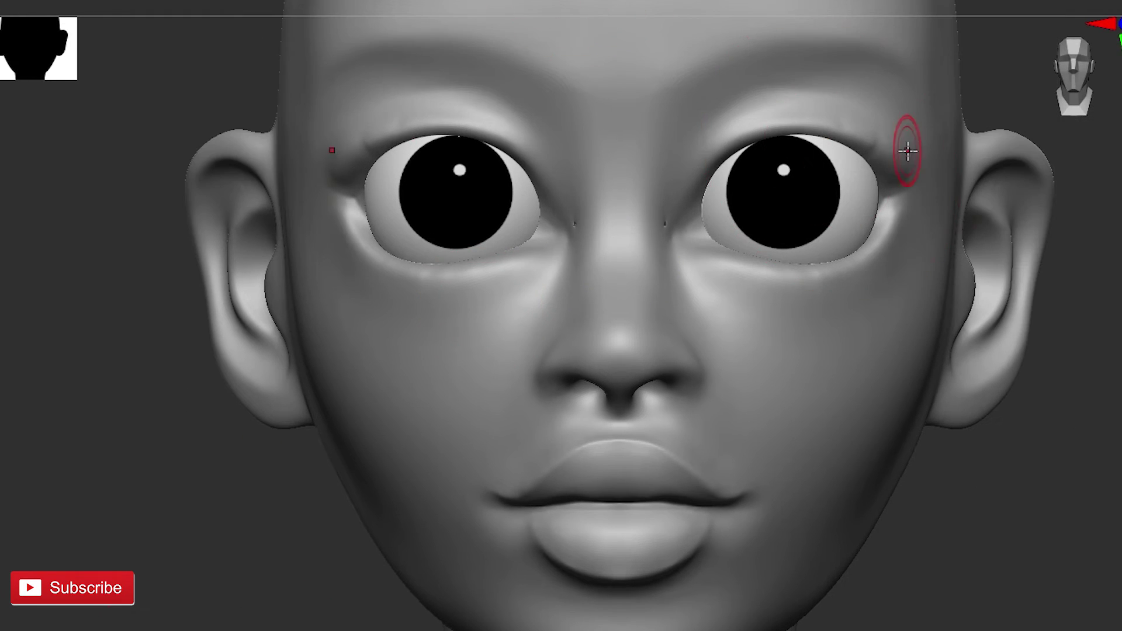
# Step: Inspect the new thick eyelid shapes from tilted, profile and low angles
pyautogui.moveTo(908, 150)
pyautogui.mouseDown()
pyautogui.moveTo(992, 231)
pyautogui.moveTo(892, 225)
pyautogui.moveTo(556, 3)
pyautogui.moveTo(877, 150)
pyautogui.moveTo(690, 408)
pyautogui.moveTo(107, 496)
pyautogui.moveTo(801, 296)
pyautogui.moveTo(714, 299)
pyautogui.moveTo(814, 350)
pyautogui.moveTo(744, 351)
pyautogui.moveTo(512, 411)
pyautogui.moveTo(345, 420)
pyautogui.mouseUp()
pyautogui.moveTo(747, 391)
pyautogui.mouseDown()
pyautogui.moveTo(639, 333)
pyautogui.moveTo(774, 419)
pyautogui.moveTo(208, 452)
pyautogui.mouseUp()
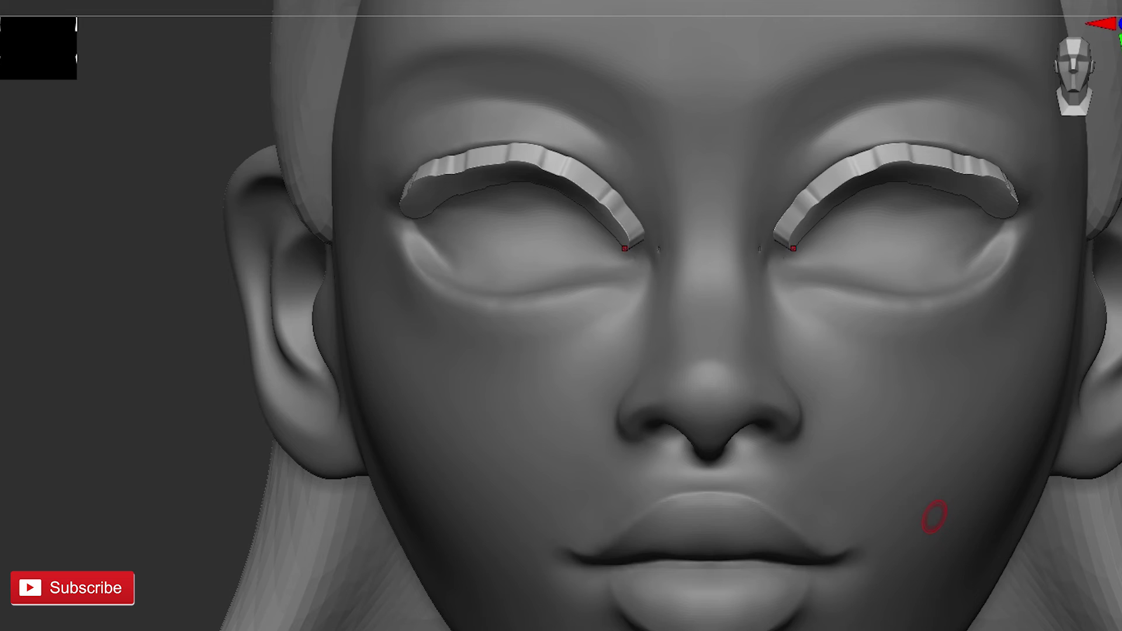
pyautogui.moveTo(934, 519)
pyautogui.mouseDown()
pyautogui.moveTo(89, 286)
pyautogui.moveTo(111, 251)
pyautogui.moveTo(408, 125)
pyautogui.moveTo(132, 441)
pyautogui.mouseUp()
pyautogui.moveTo(997, 8)
pyautogui.mouseDown()
pyautogui.moveTo(571, 258)
pyautogui.moveTo(649, 253)
pyautogui.moveTo(135, 409)
pyautogui.moveTo(567, 230)
pyautogui.mouseUp()
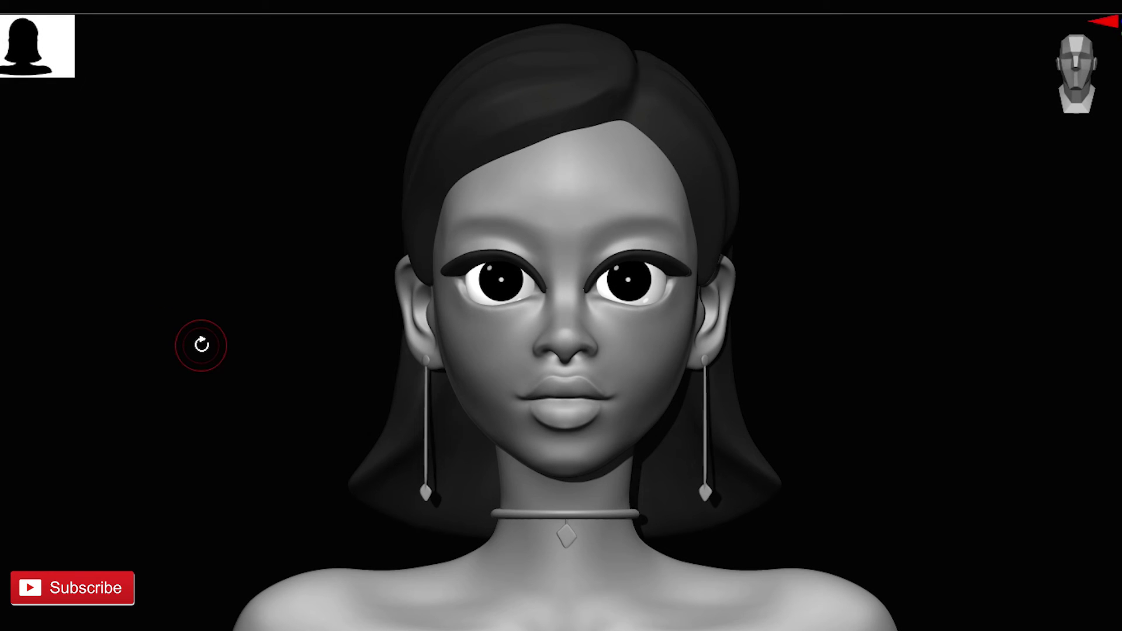
# Step: Turntable the finished bust on the black background round to its profile
pyautogui.moveTo(214, 356)
pyautogui.mouseDown()
pyautogui.moveTo(558, 356)
pyautogui.moveTo(465, 377)
pyautogui.moveTo(543, 372)
pyautogui.mouseUp()
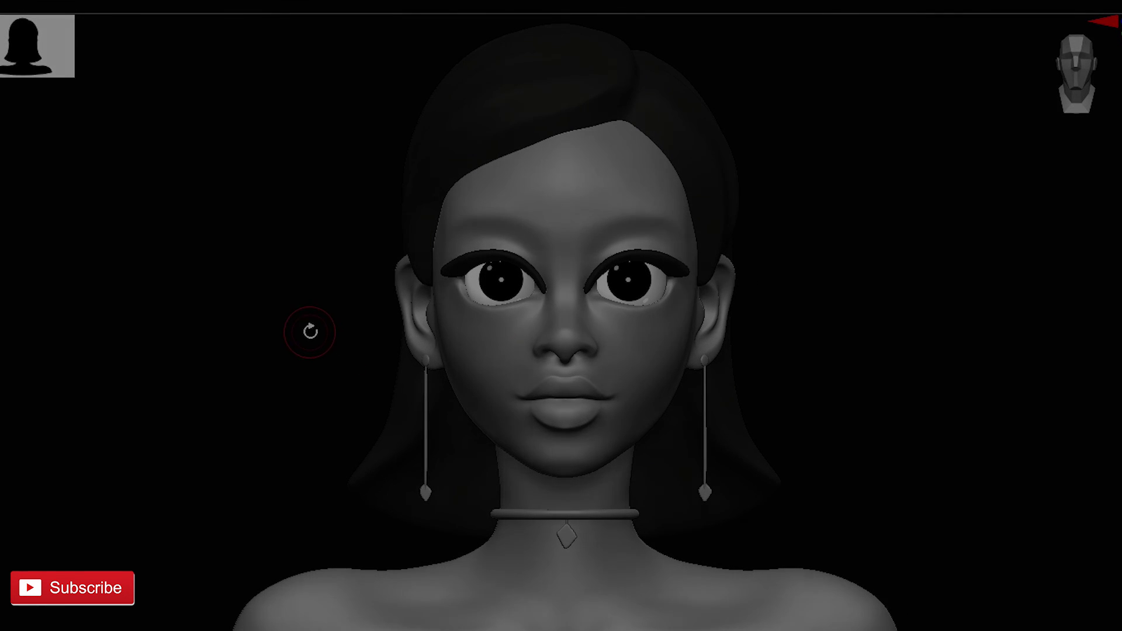